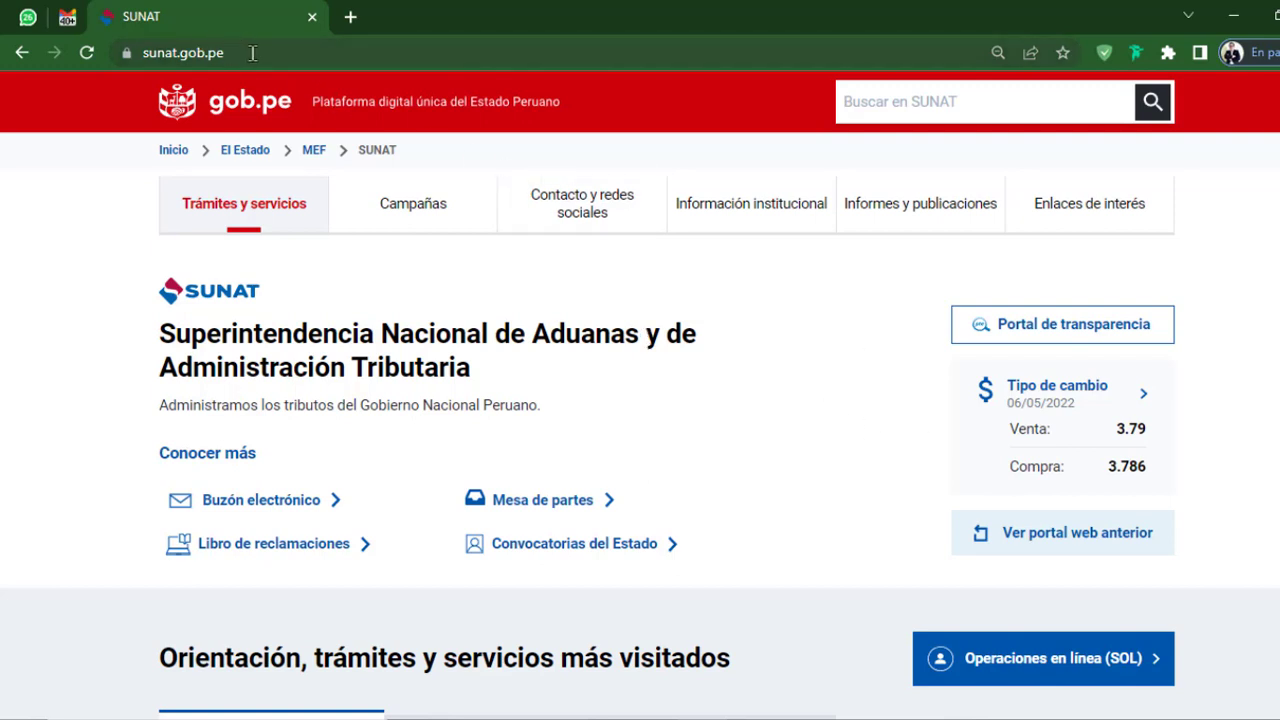
- Open Operaciones en línea (SOL), choose to enter with clave SOL, and maximize the new access window
left_click(1045, 670)
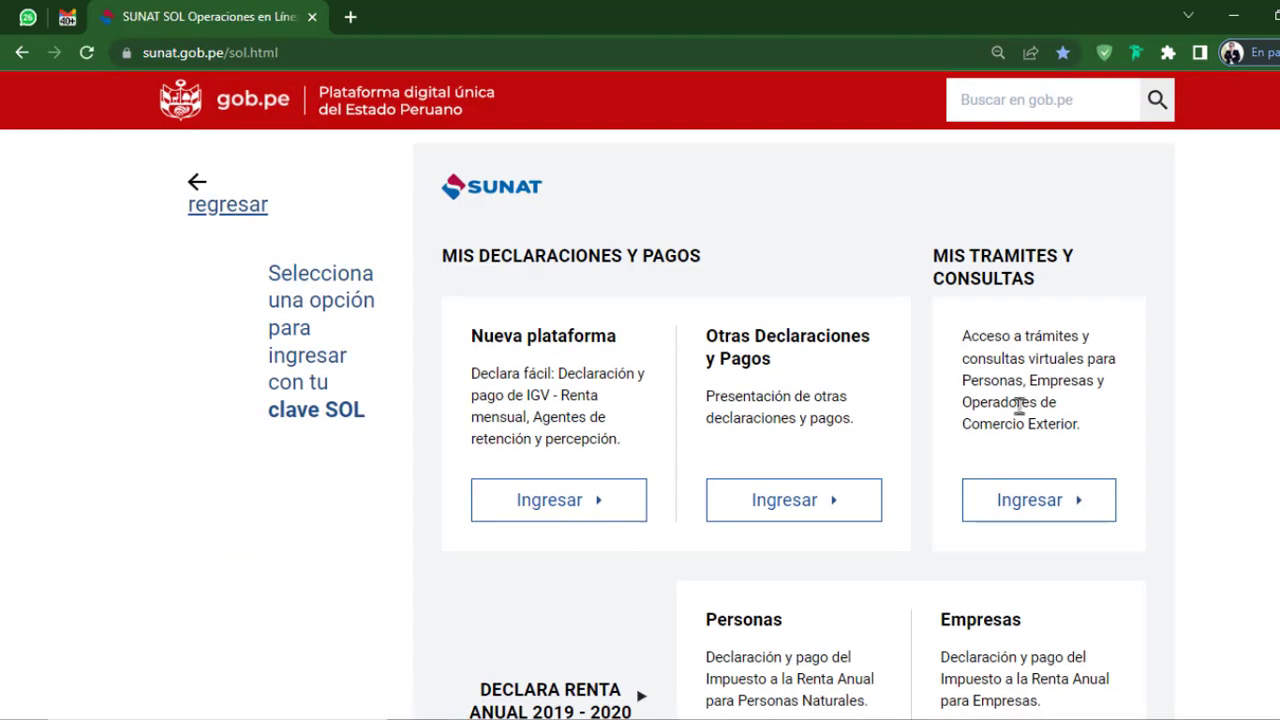
left_click(1025, 508)
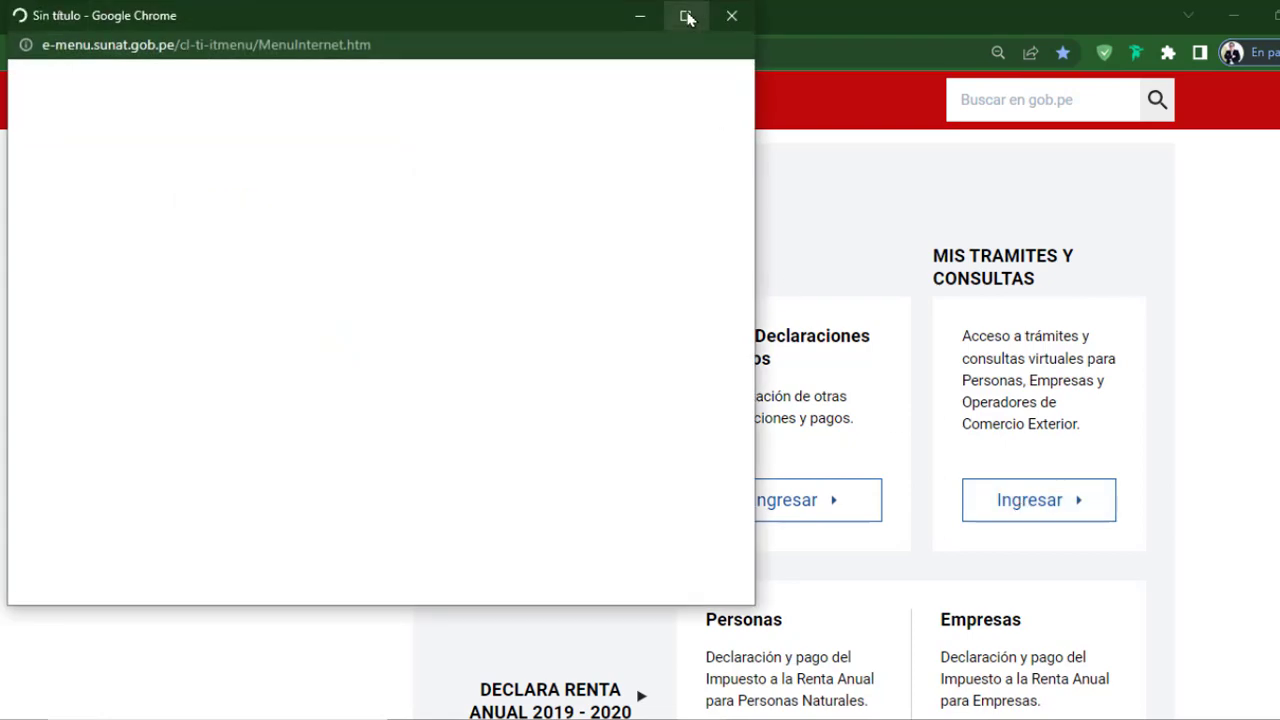
left_click(686, 17)
- Sign in and go to Empresas › Revisión de mis deudas › Valores pendientes de pago › Valores › Consulta valores pendientes de pago
left_click(671, 536)
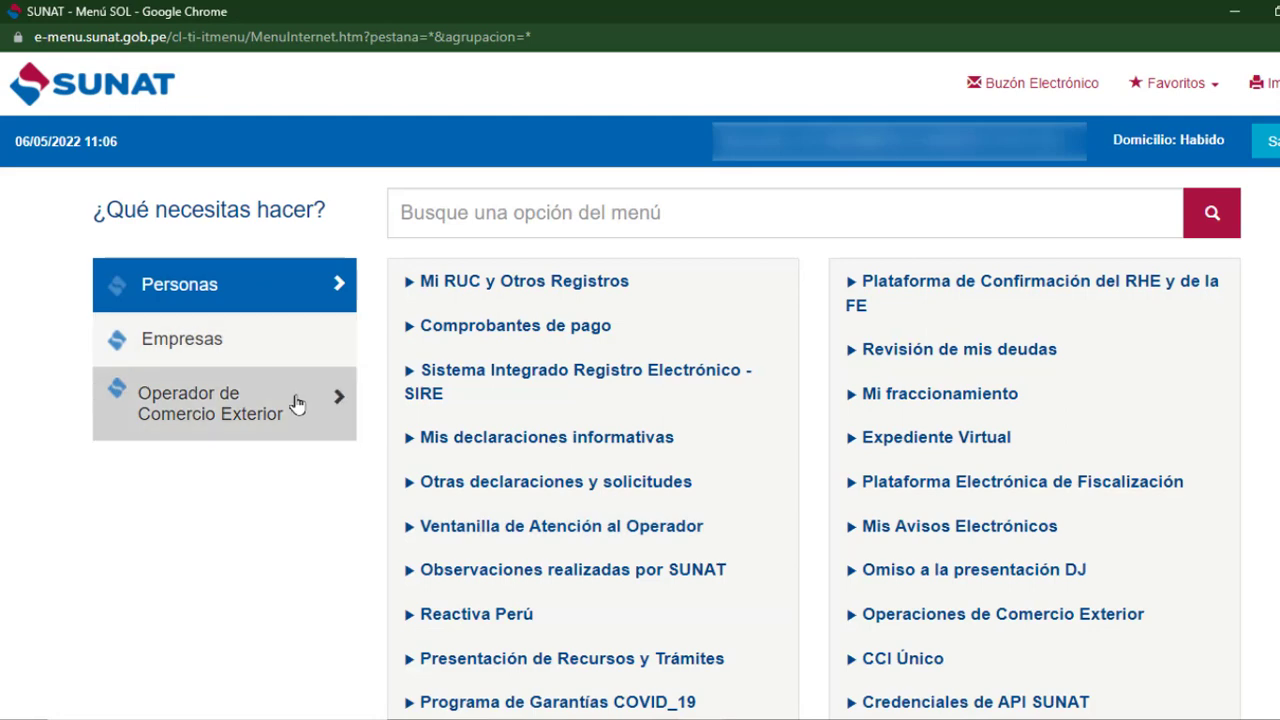
left_click(214, 344)
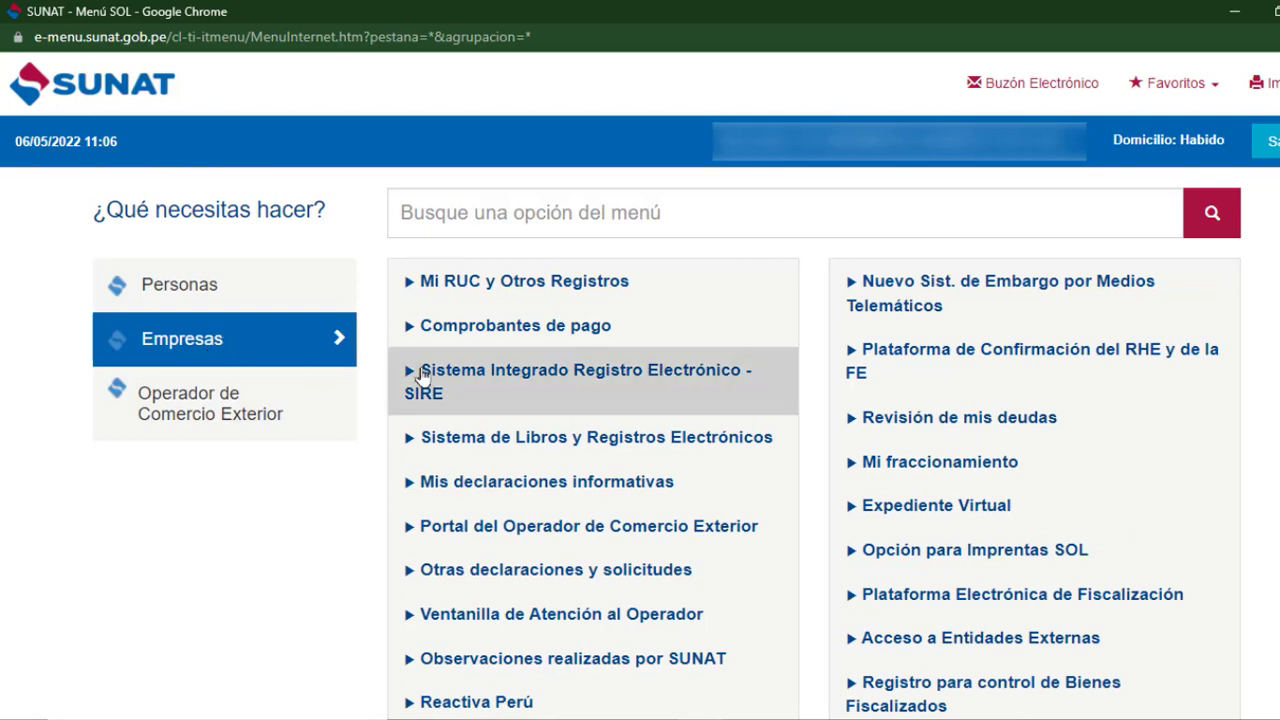
left_click(860, 429)
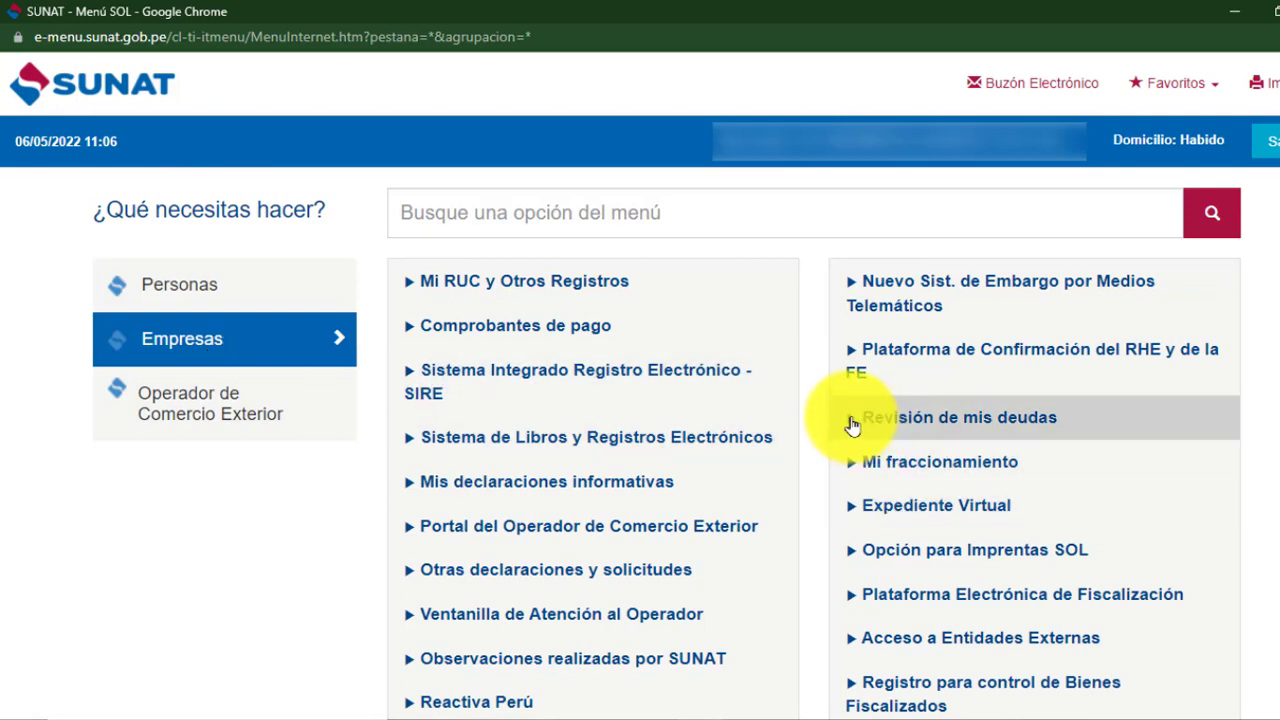
left_click(851, 425)
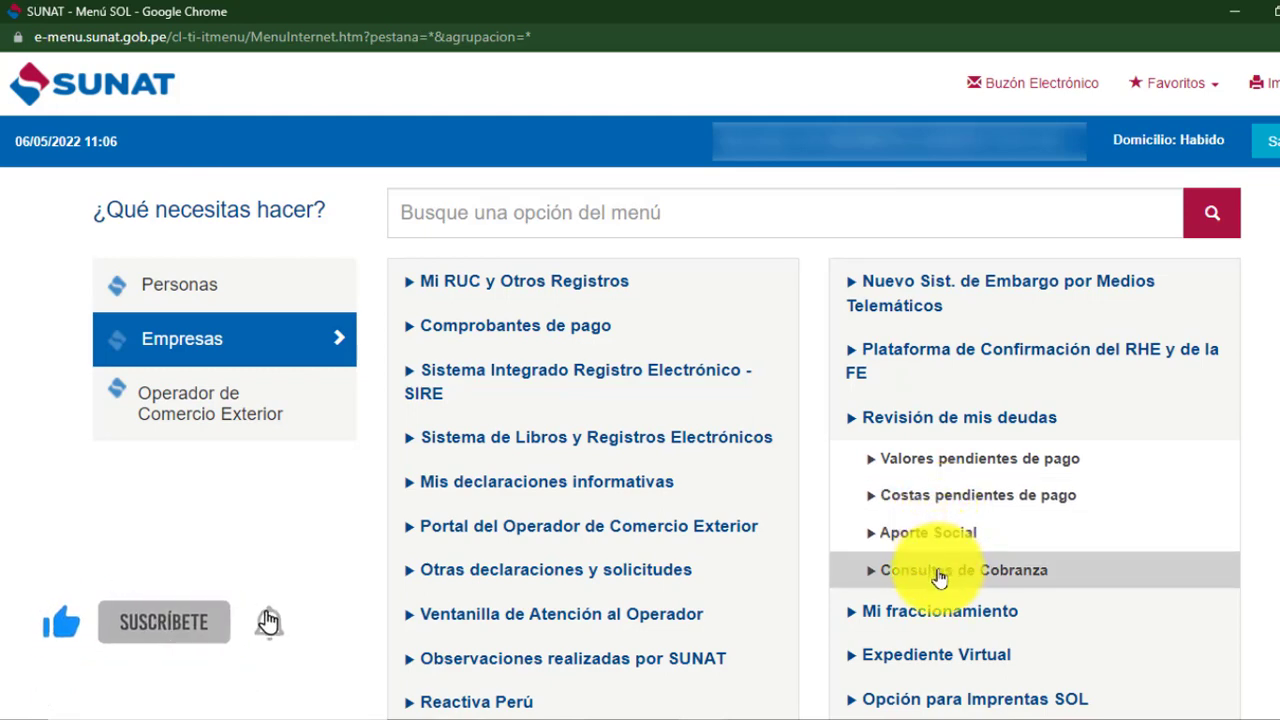
left_click(878, 460)
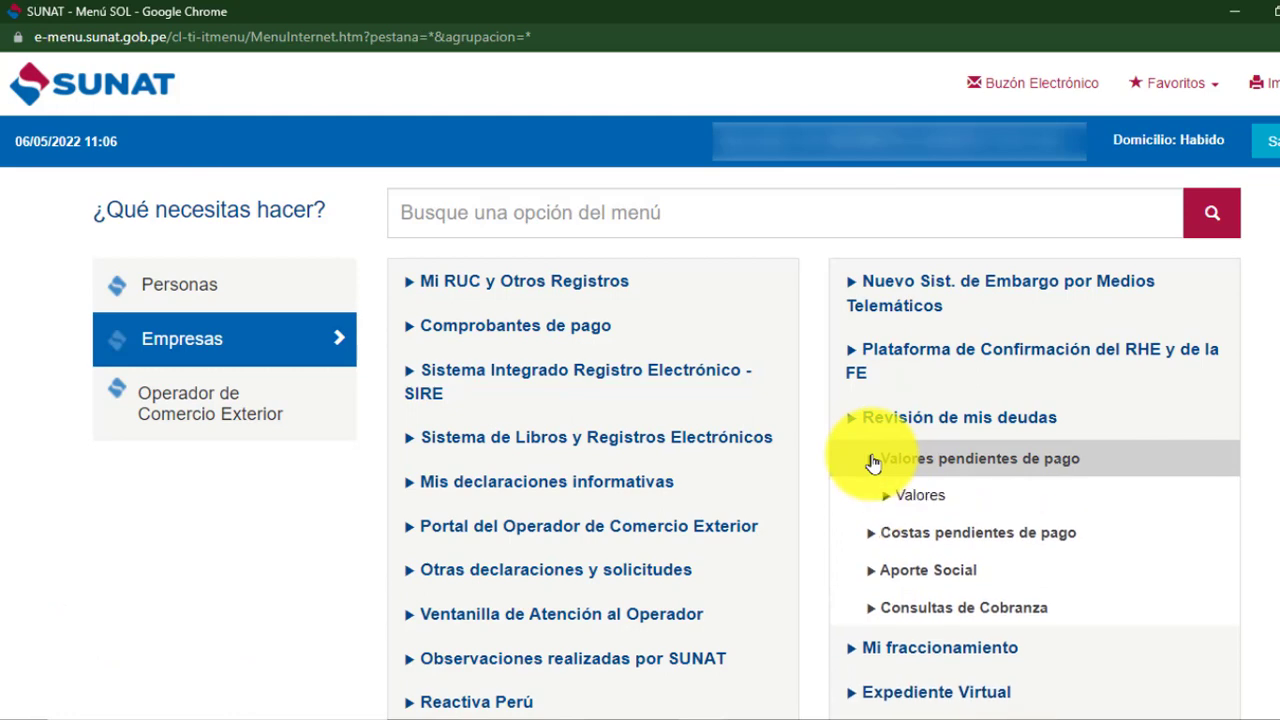
left_click(888, 500)
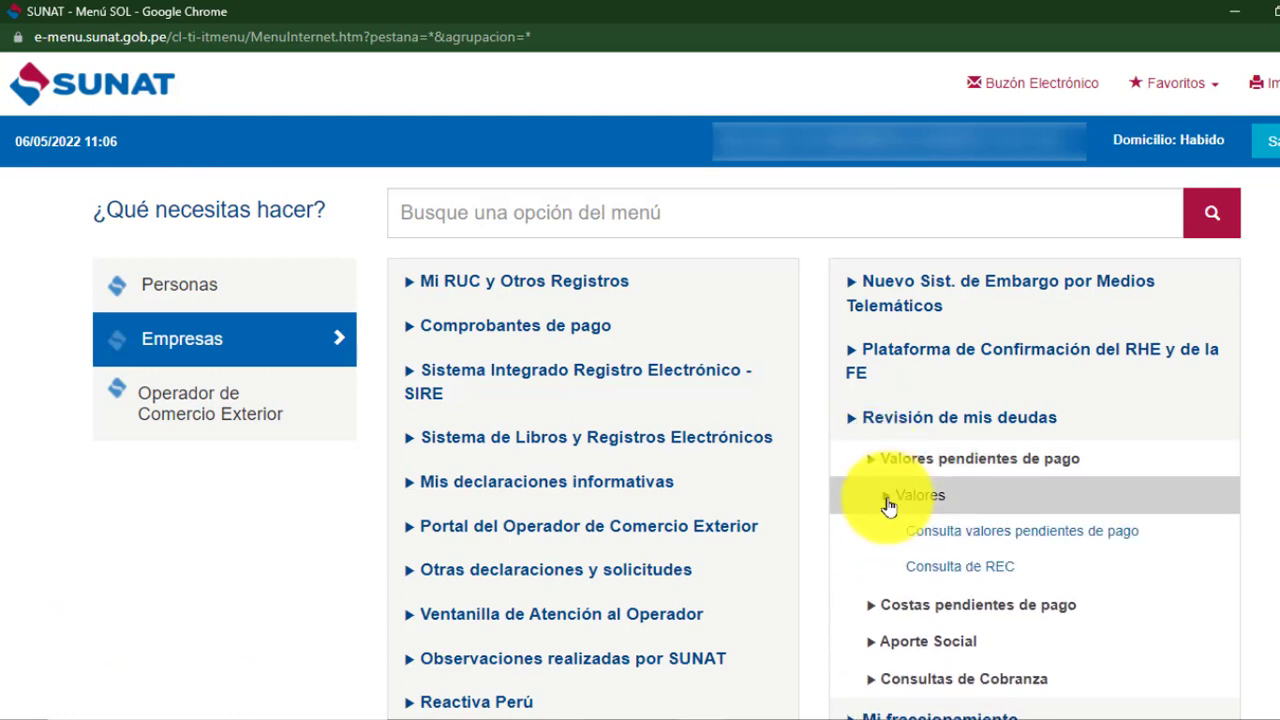
left_click(995, 535)
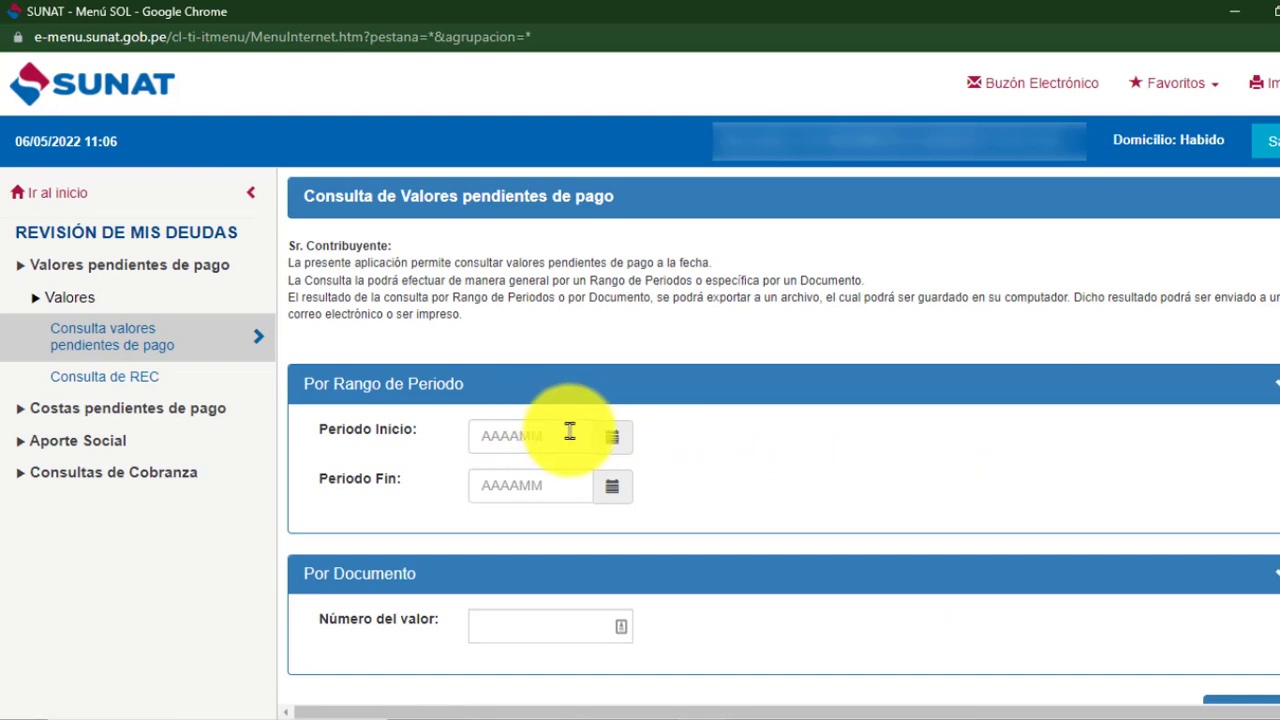
- Search pending values from period 202110 (October 2021) to 202203 (March 2022)
left_click(612, 440)
left_click(748, 526)
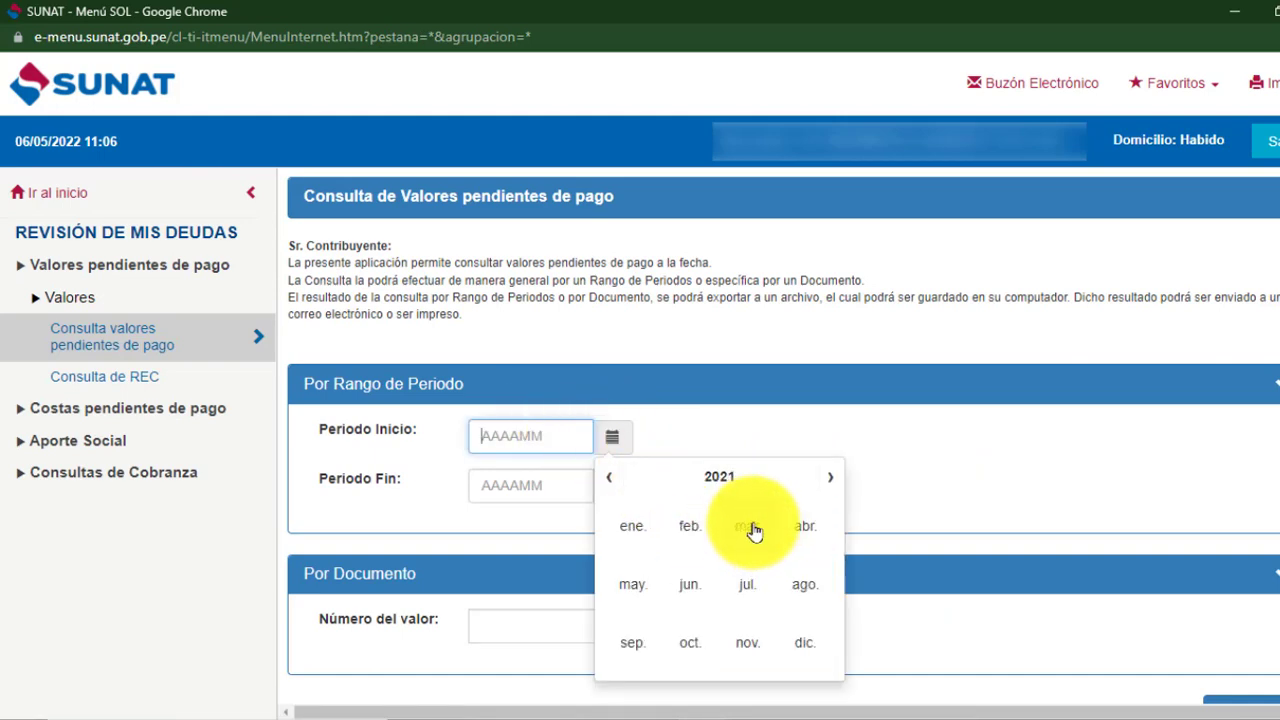
left_click(692, 644)
left_click(683, 628)
left_click(612, 487)
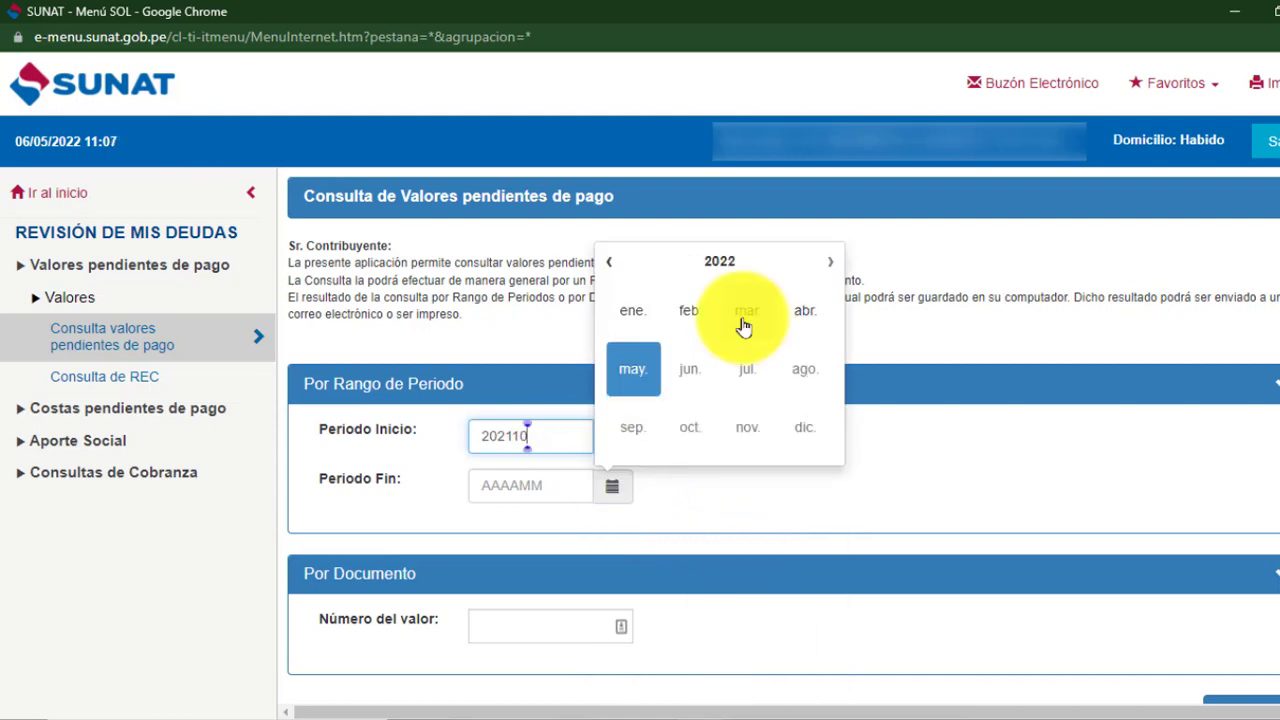
left_click(752, 311)
left_click(684, 414)
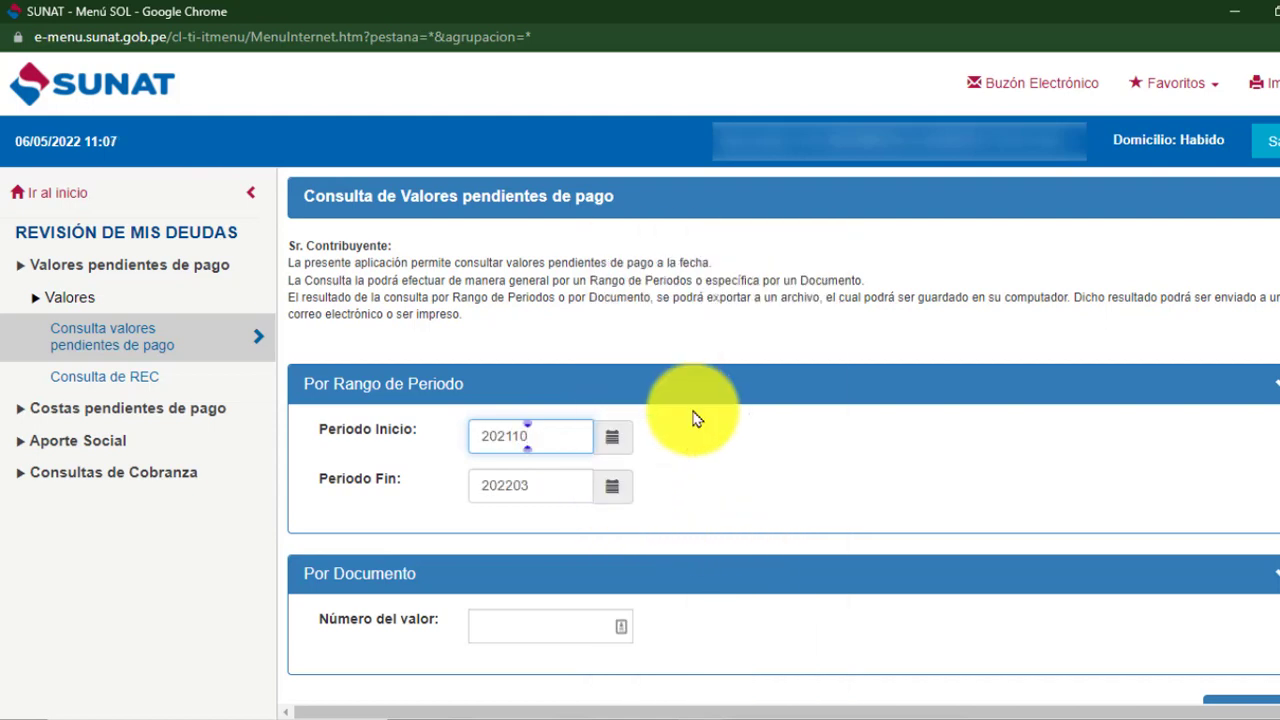
scroll(1240, 670, "down", 1)
left_click(1240, 668)
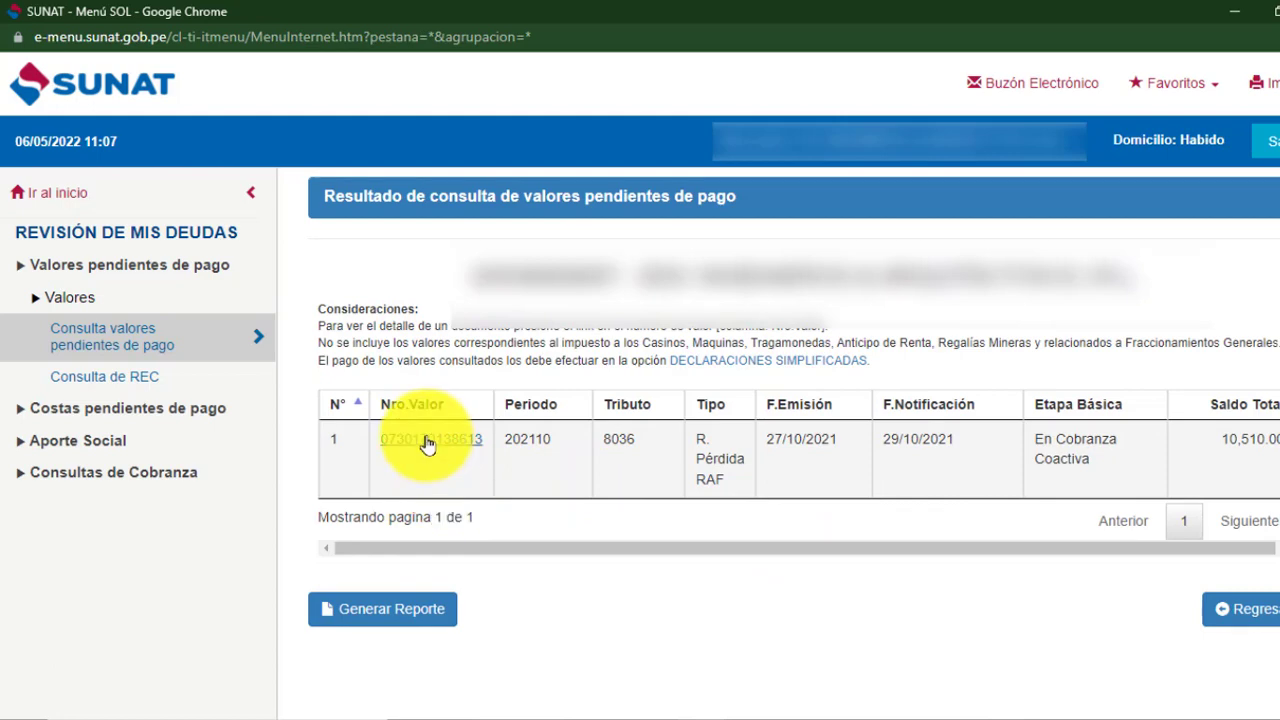
- Open the 202110 tributo 8036 value's detail and bring the Menú SOL window back to view its 10,510.00 total
left_click(425, 443)
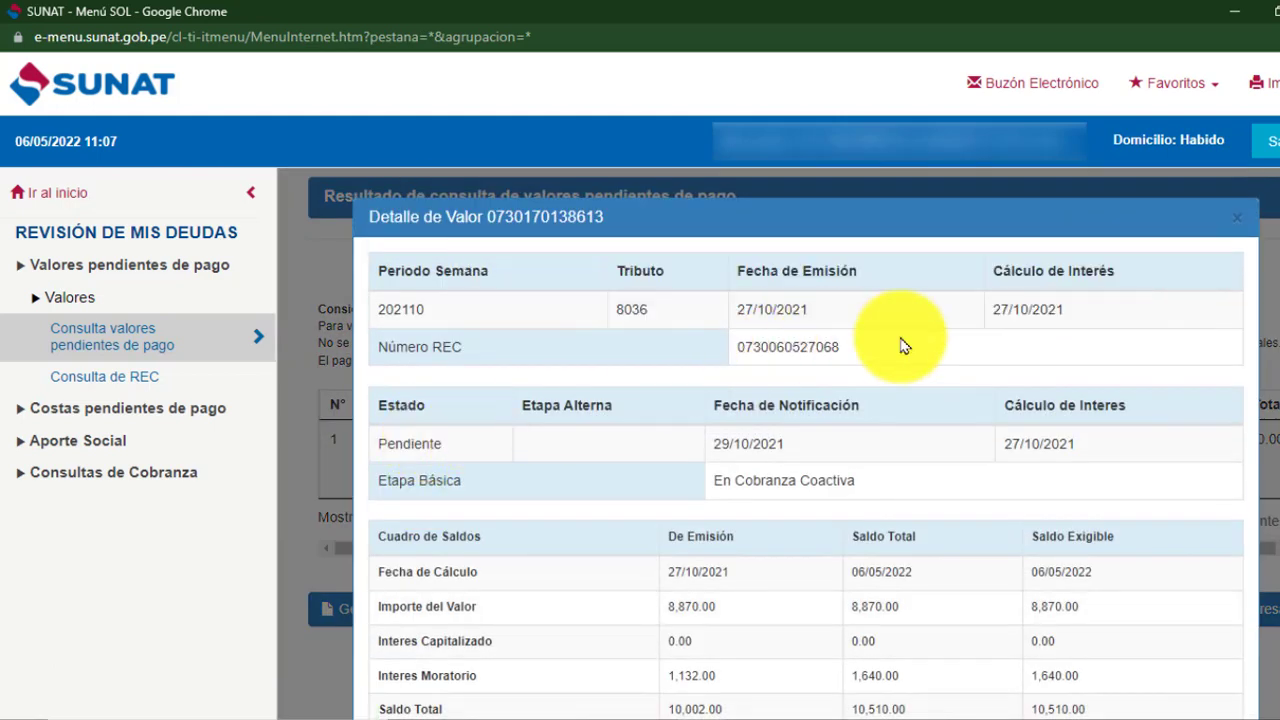
scroll(1260, 285, "down", 1)
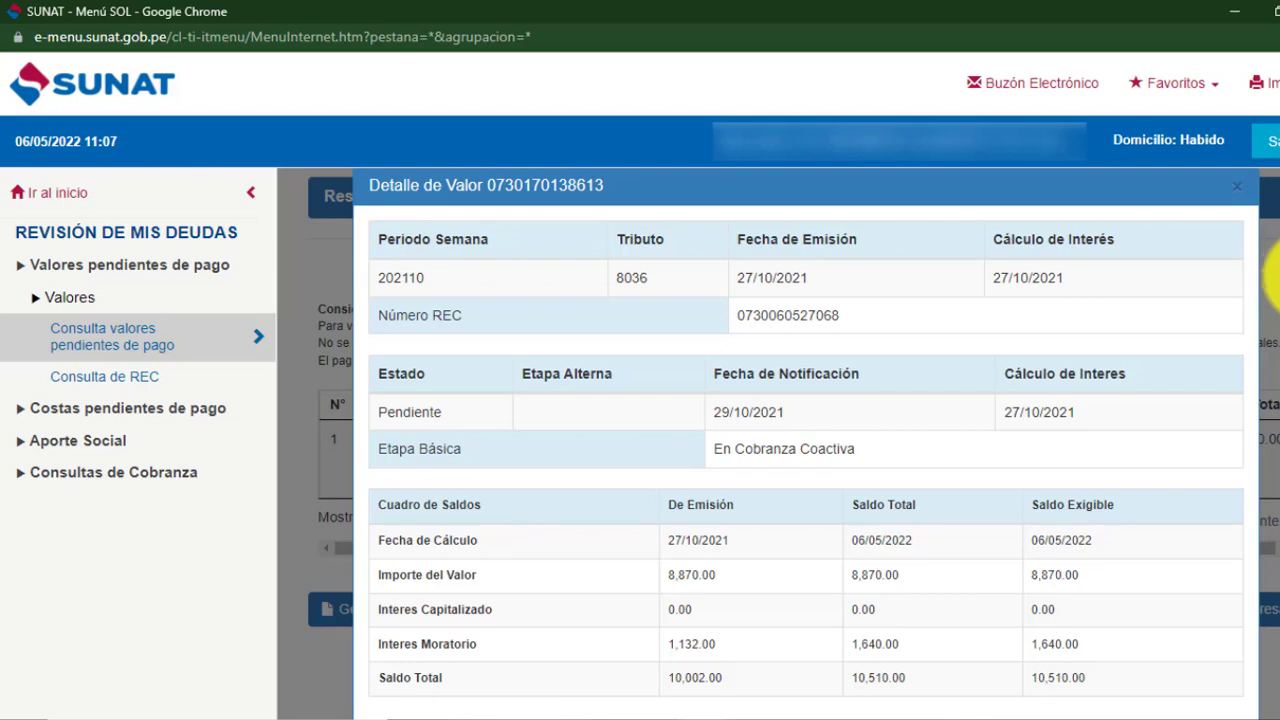
left_click(700, 716)
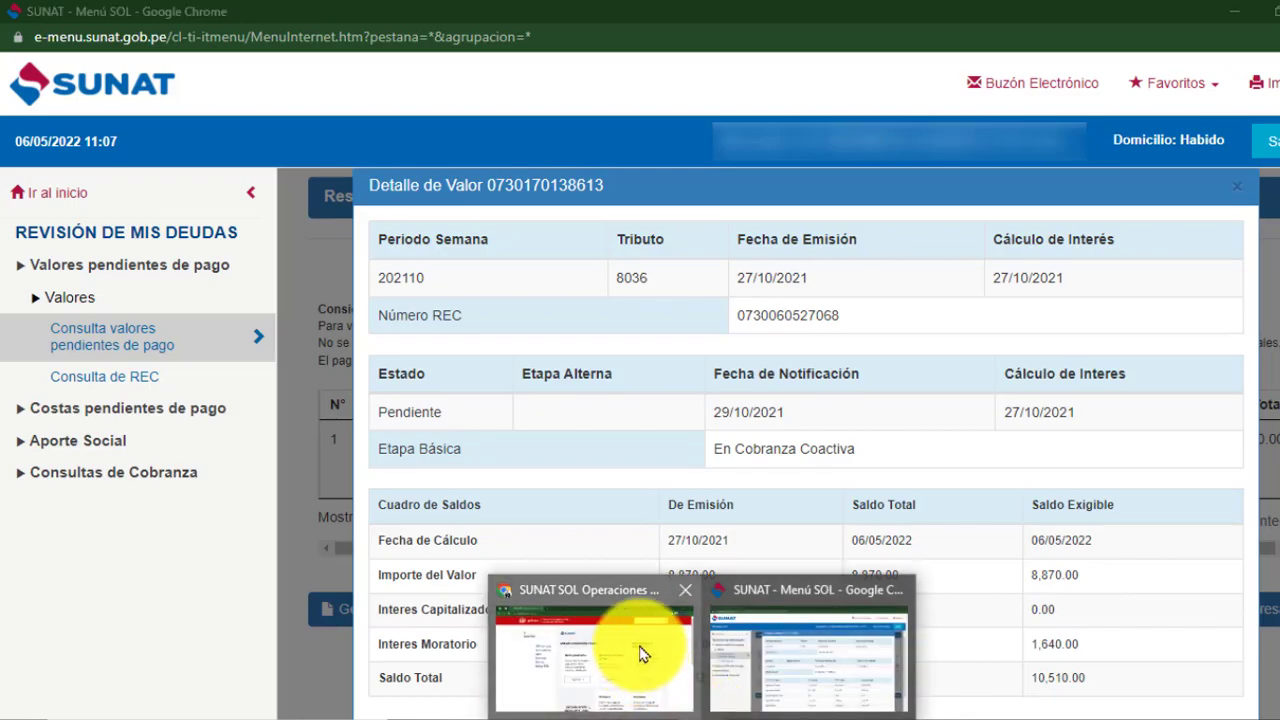
left_click(642, 655)
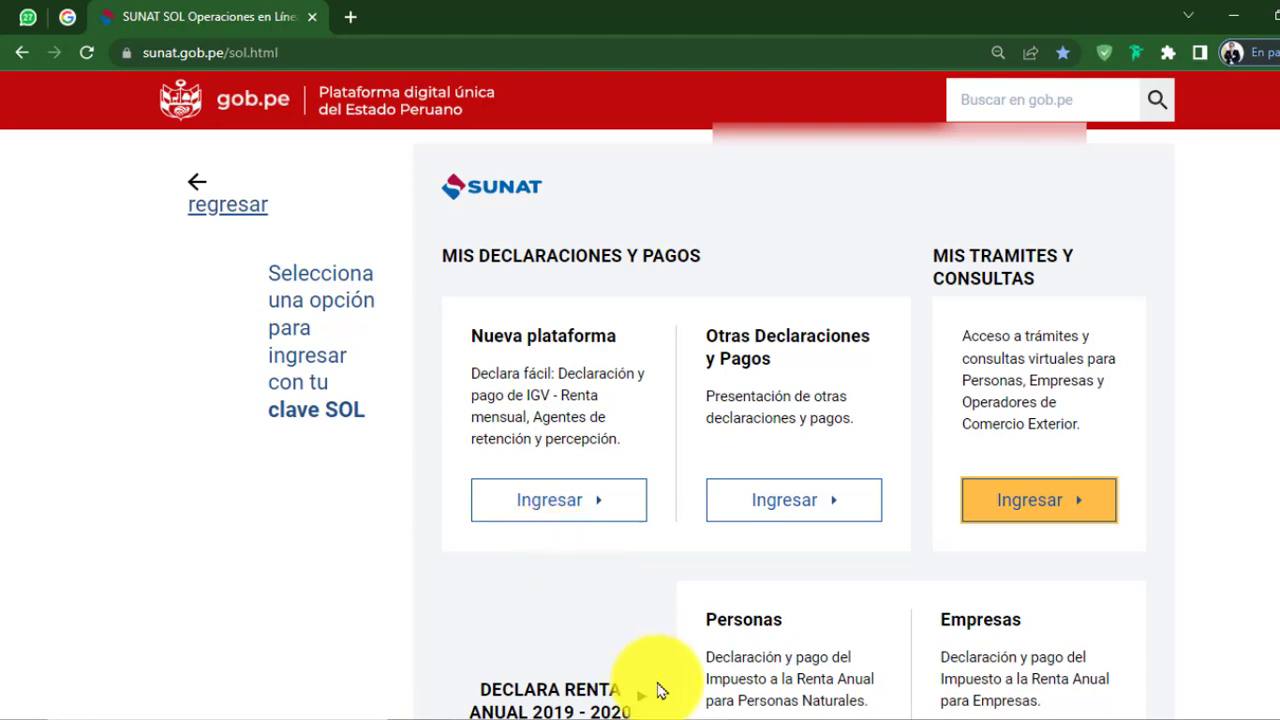
left_click(829, 680)
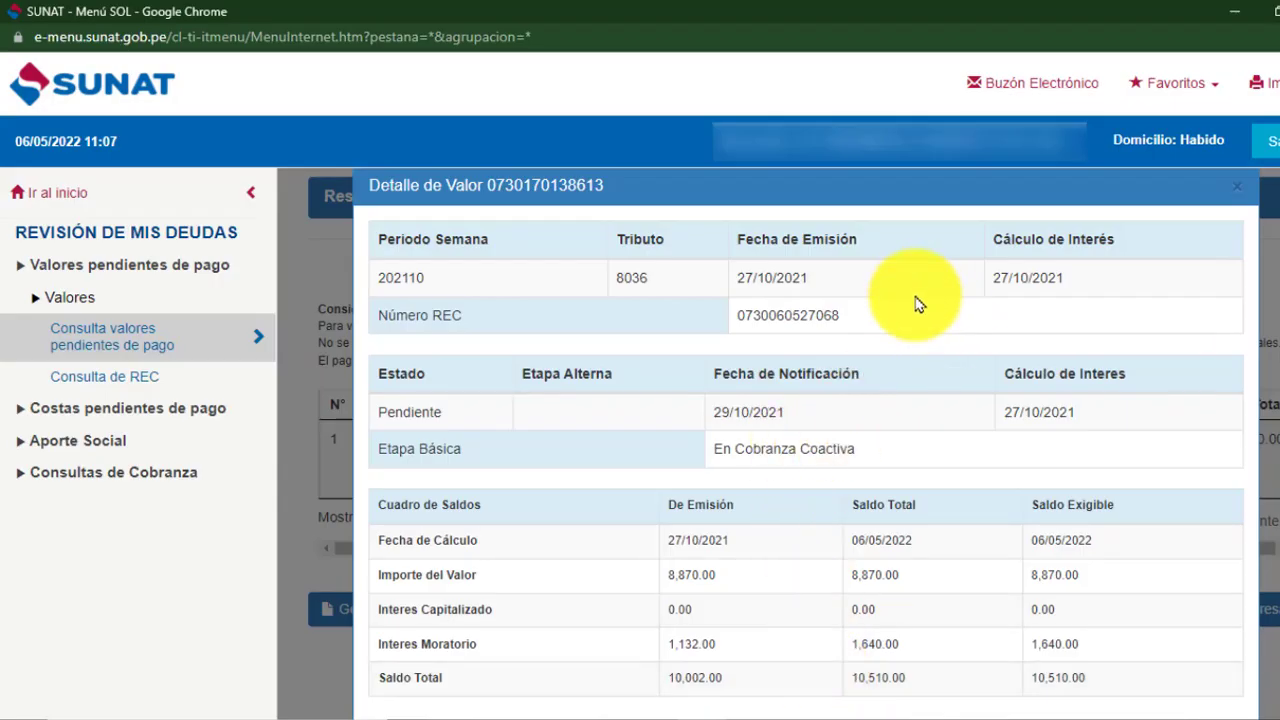
- Close the value detail, return to the SOL home menu, and expand Mi fraccionamiento › Solicito fraccionamiento art.36 › Fracc Art 36
left_click(1237, 188)
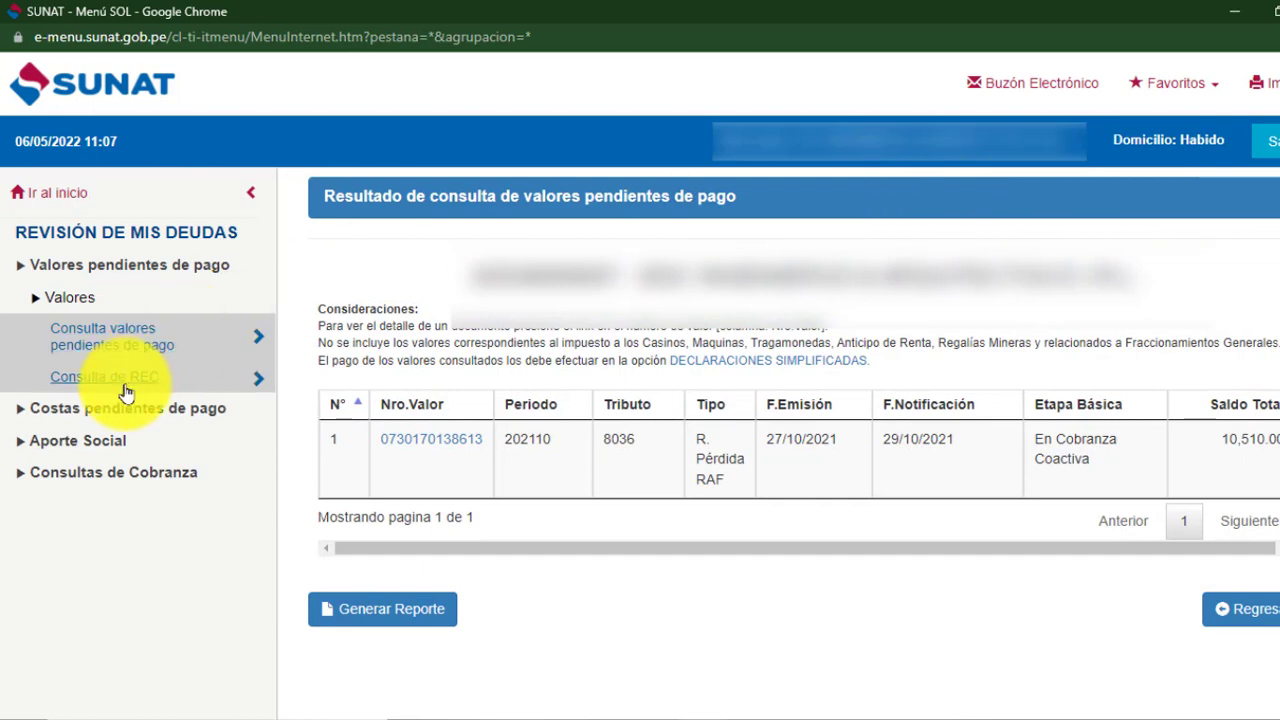
left_click(78, 195)
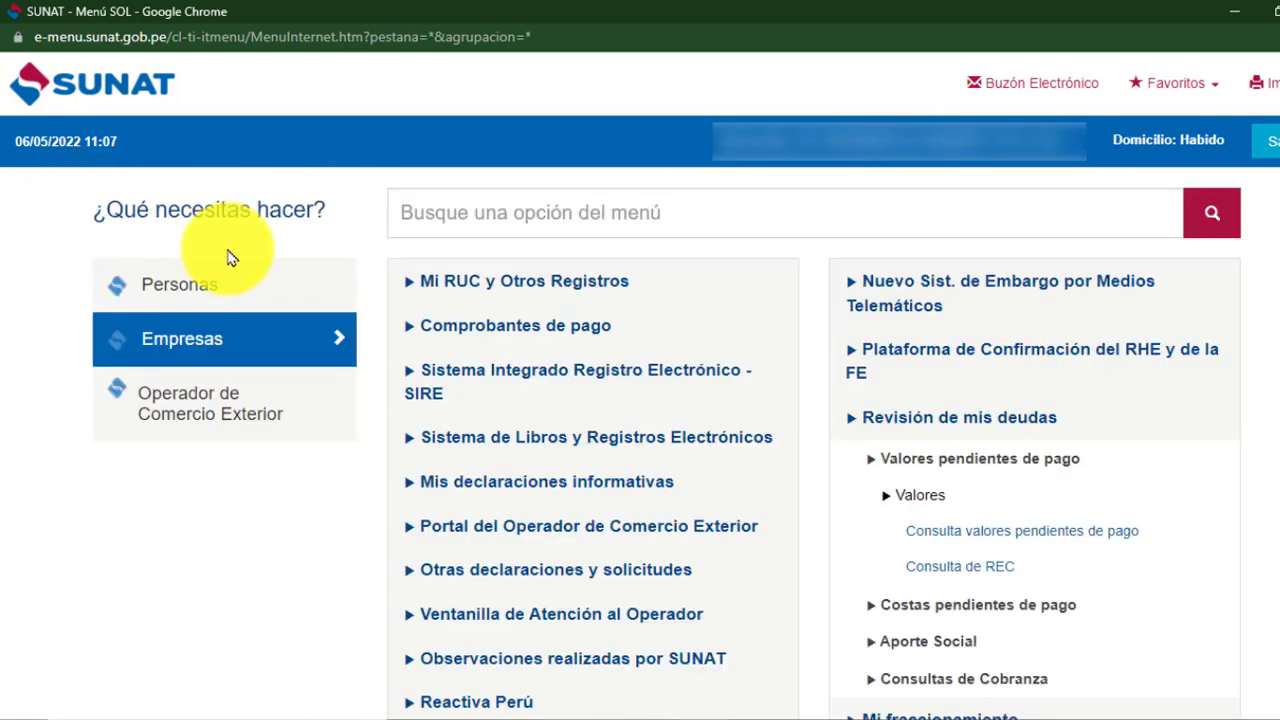
left_click(856, 424)
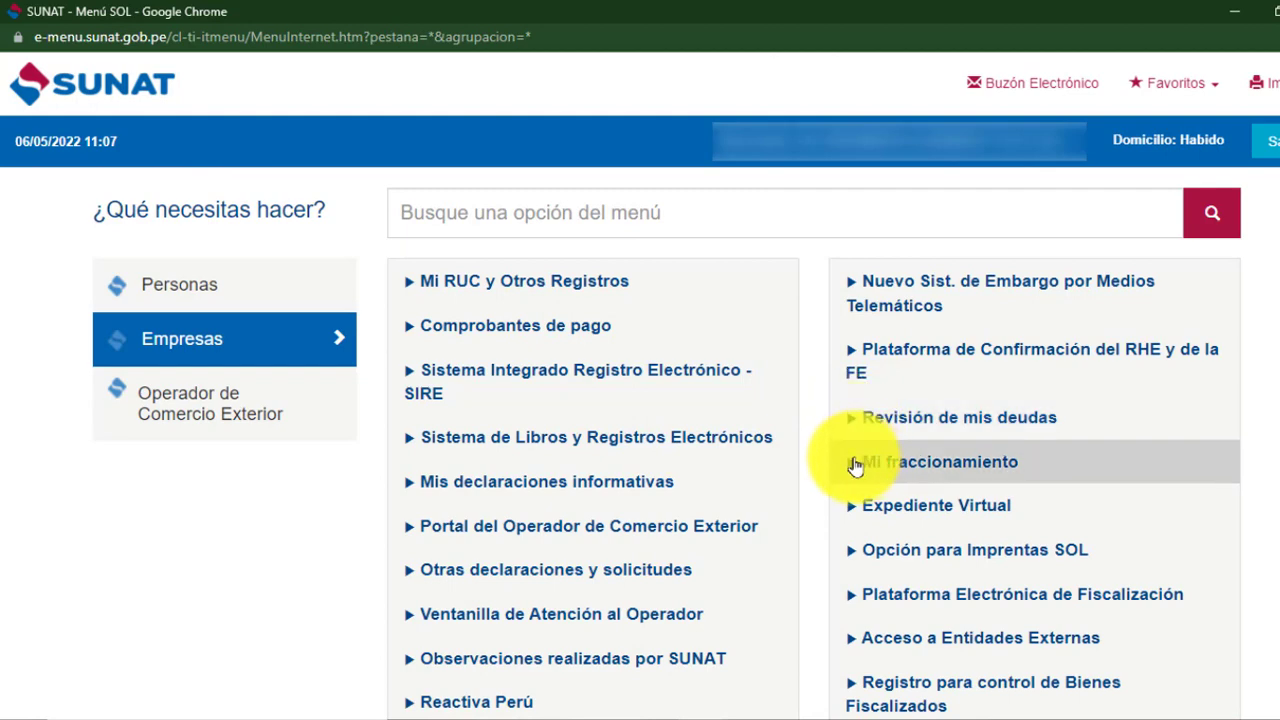
left_click(856, 464)
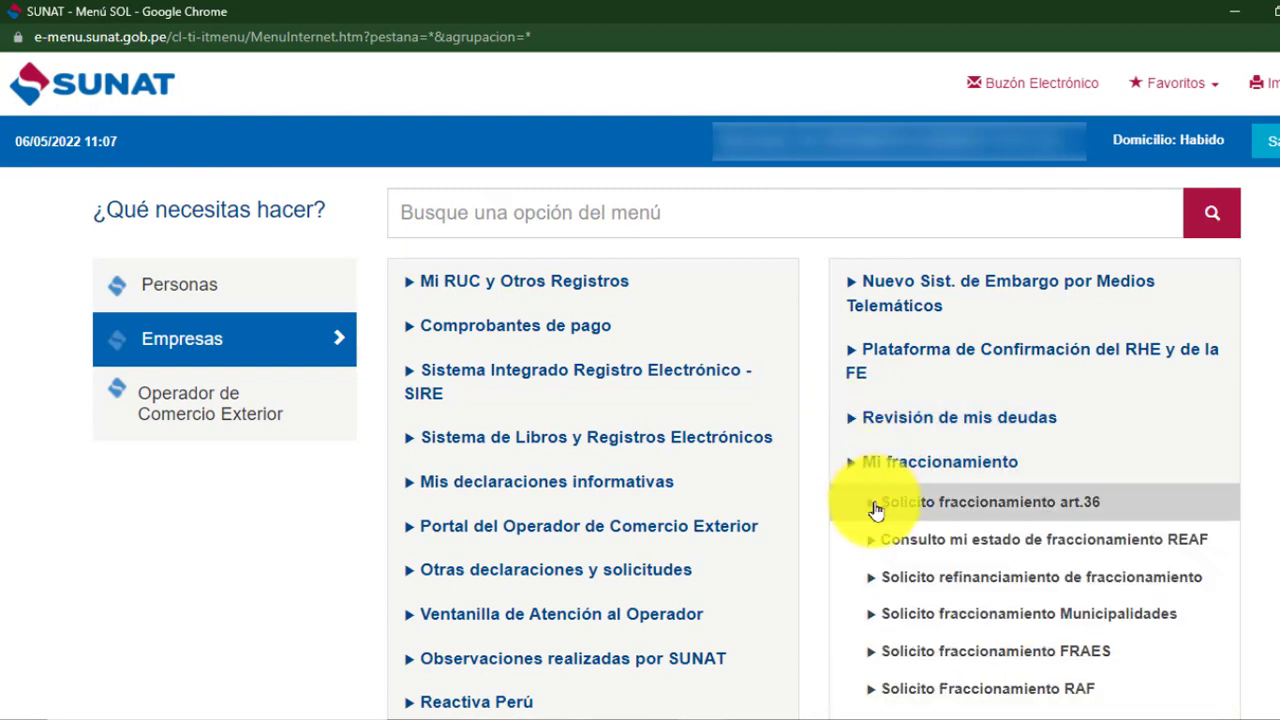
left_click(871, 507)
left_click(884, 545)
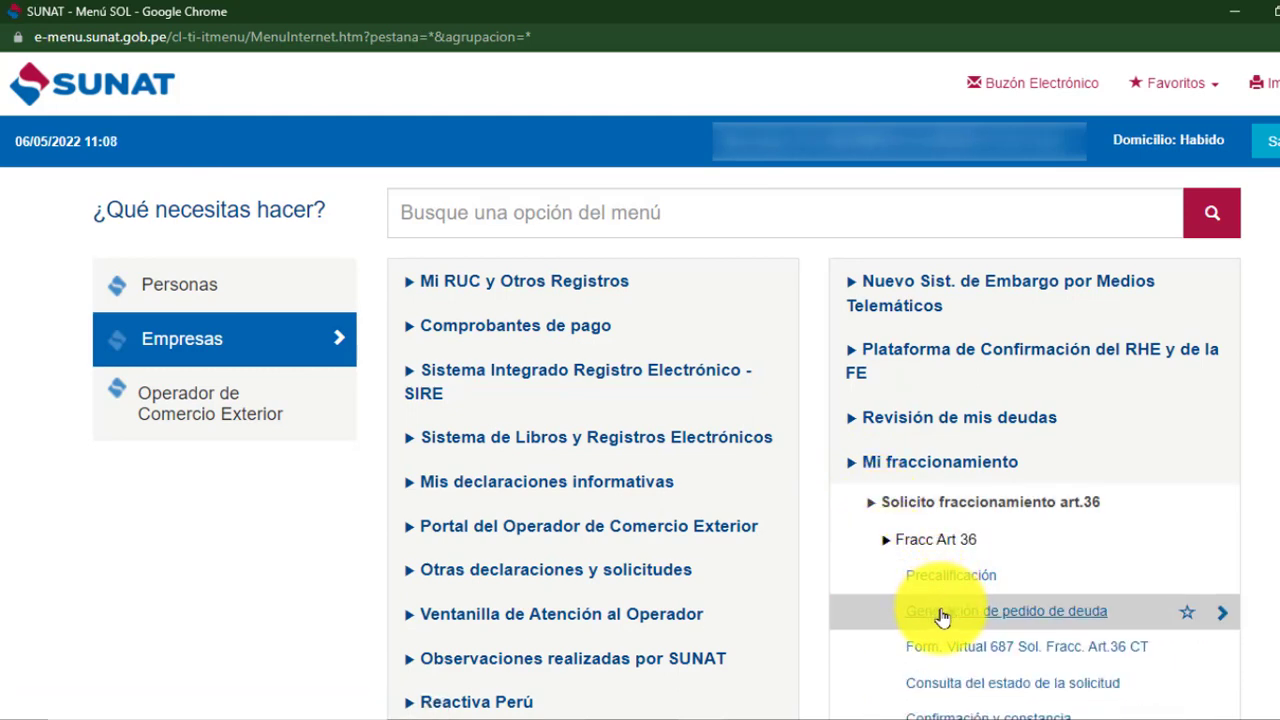
- Submit a Generación de pedido de deuda request with the entity set to Tesoro
left_click(1085, 621)
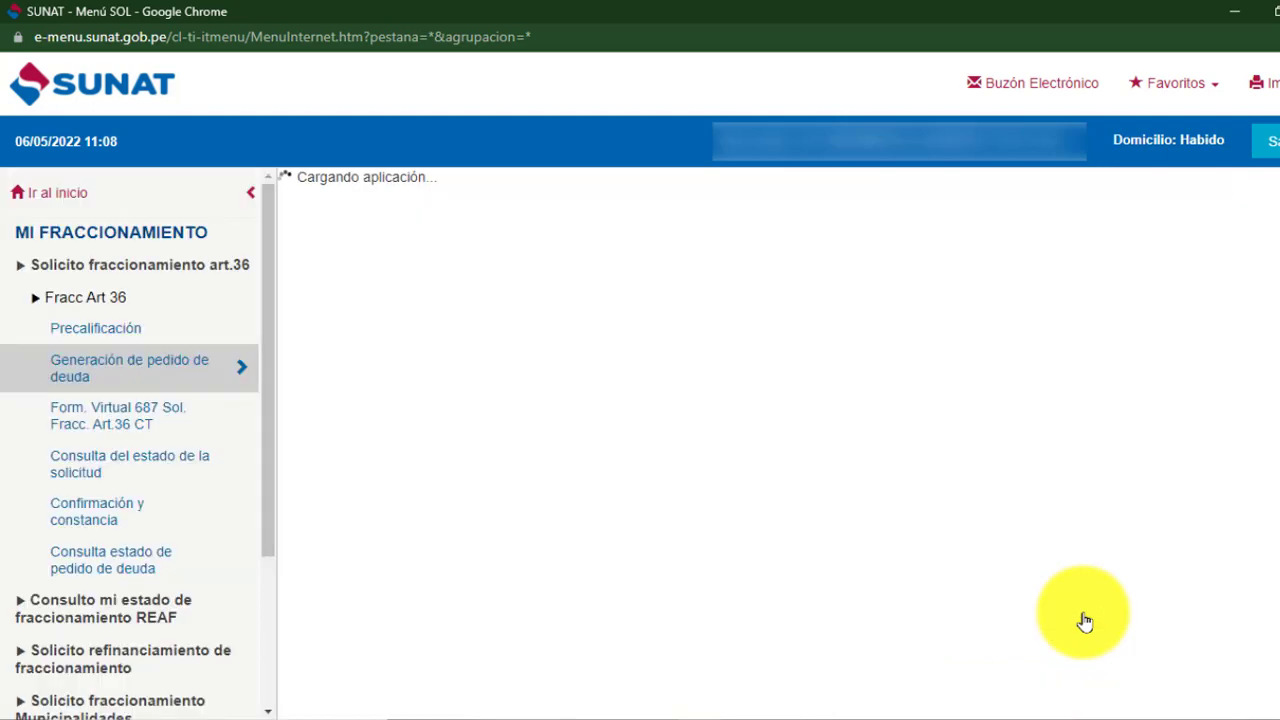
left_click(818, 322)
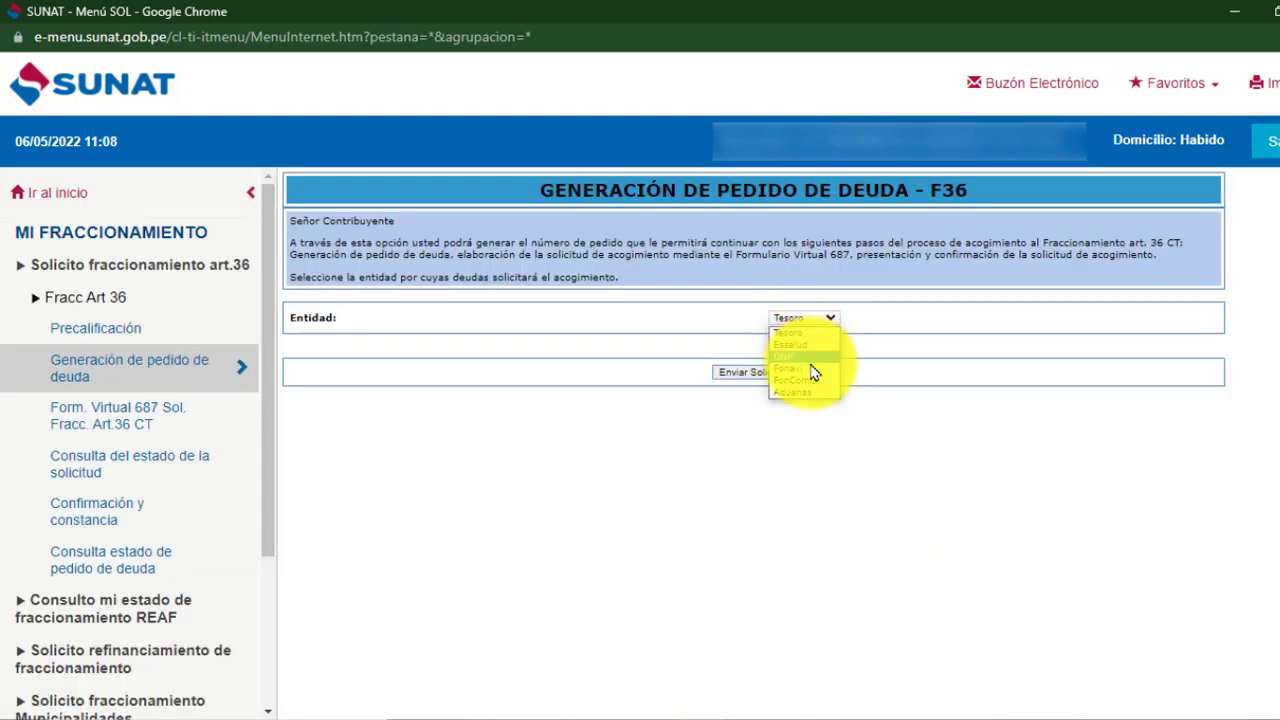
left_click(808, 341)
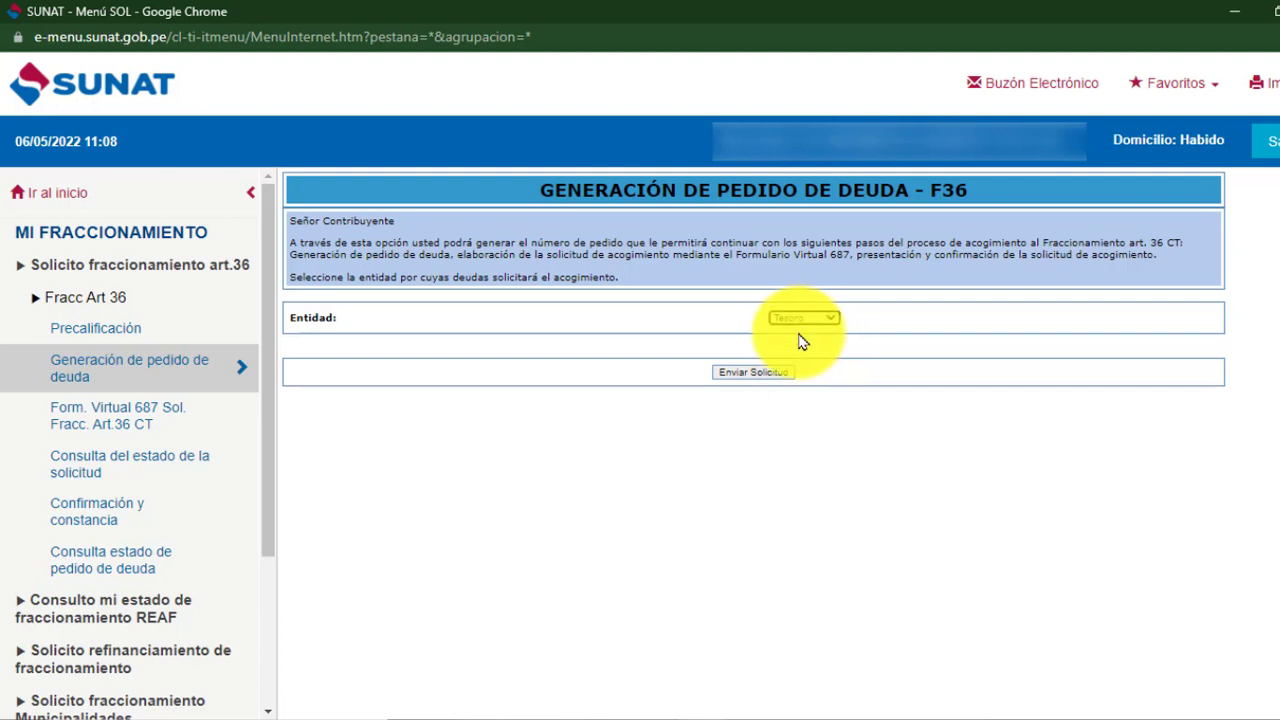
left_click(743, 374)
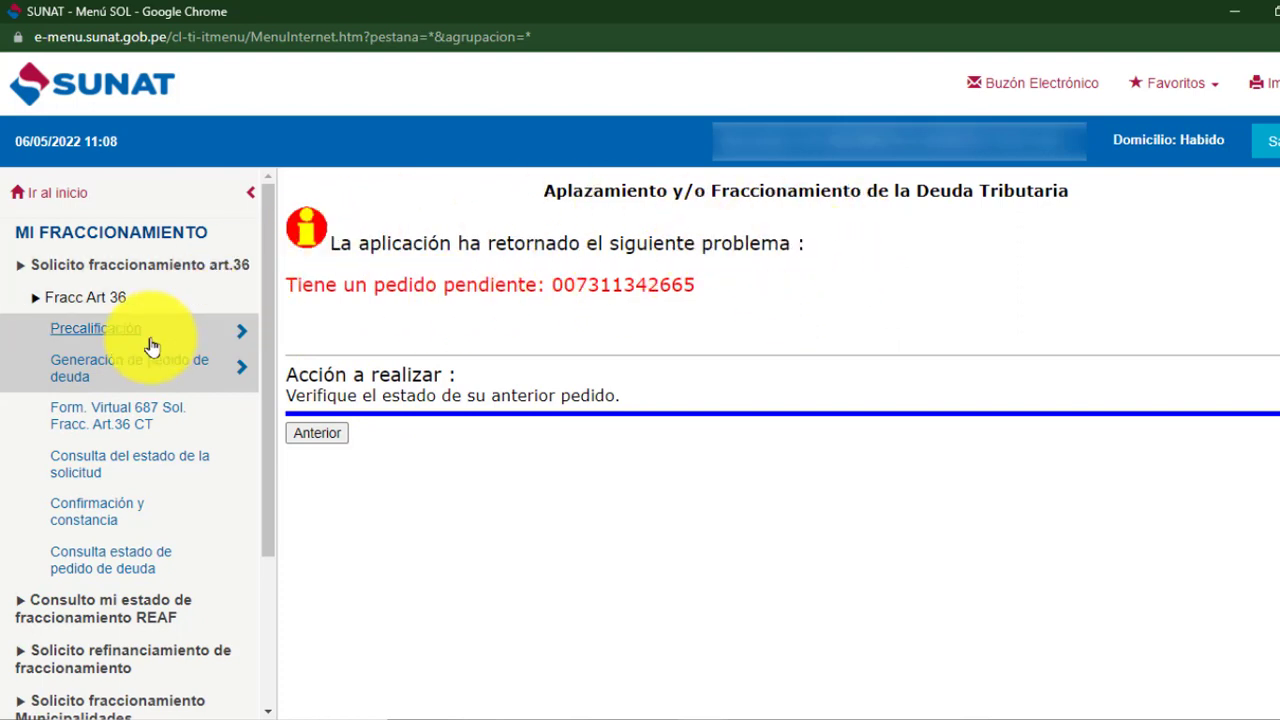
- Open Form. Virtual 687, dismiss the save reminder, and review the Valores, Deudas Autoliquidadas, Otras Deudas and Deudas no Acogibles tabs
left_click(120, 418)
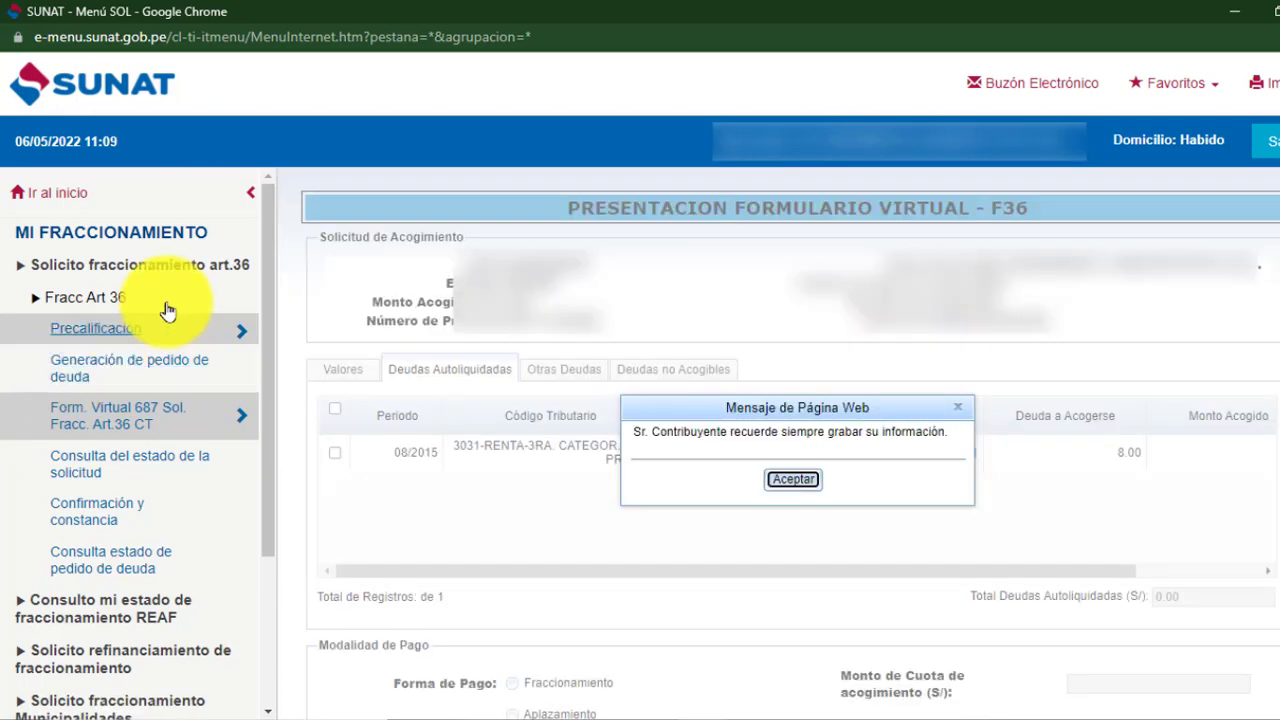
left_click(795, 480)
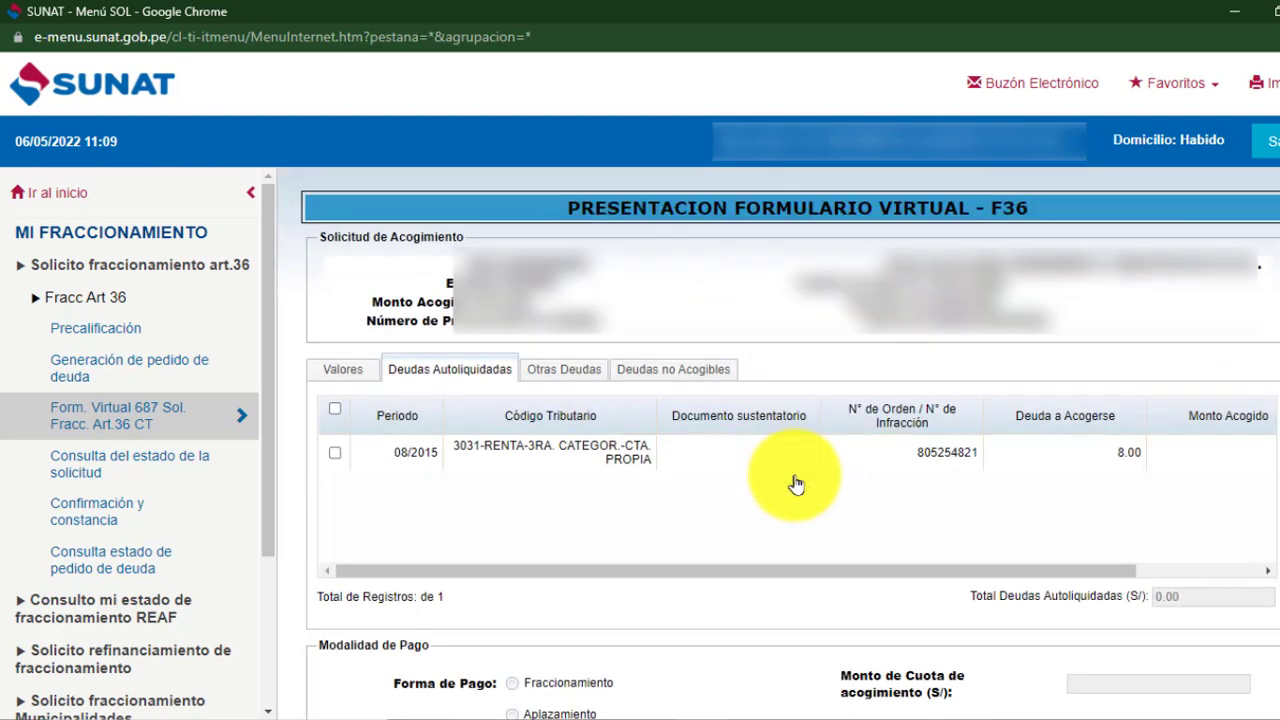
left_click(342, 370)
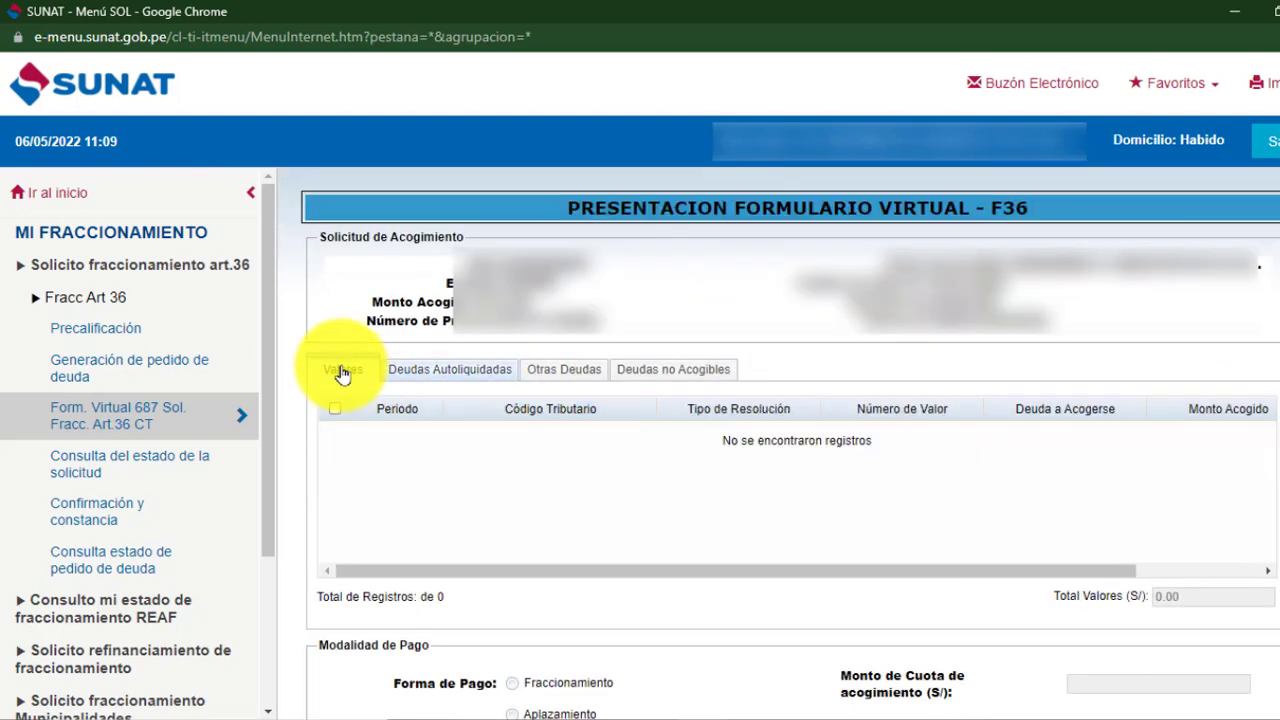
left_click(457, 371)
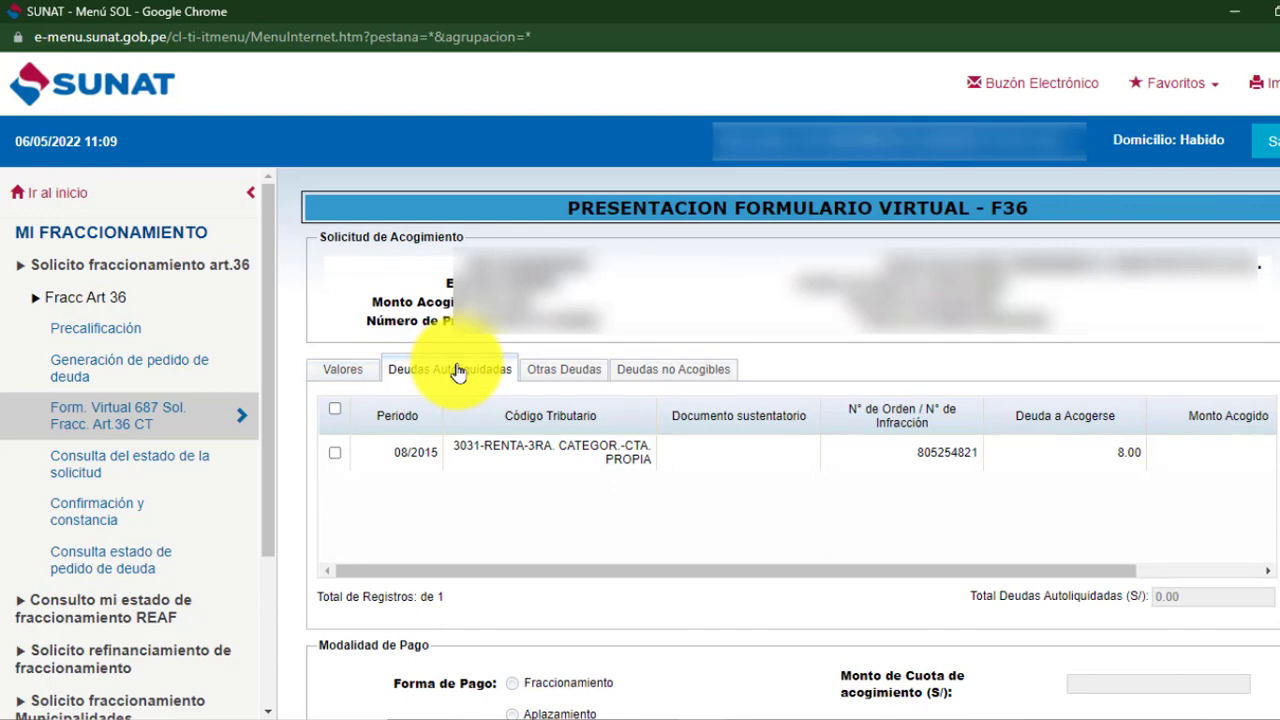
left_click(586, 375)
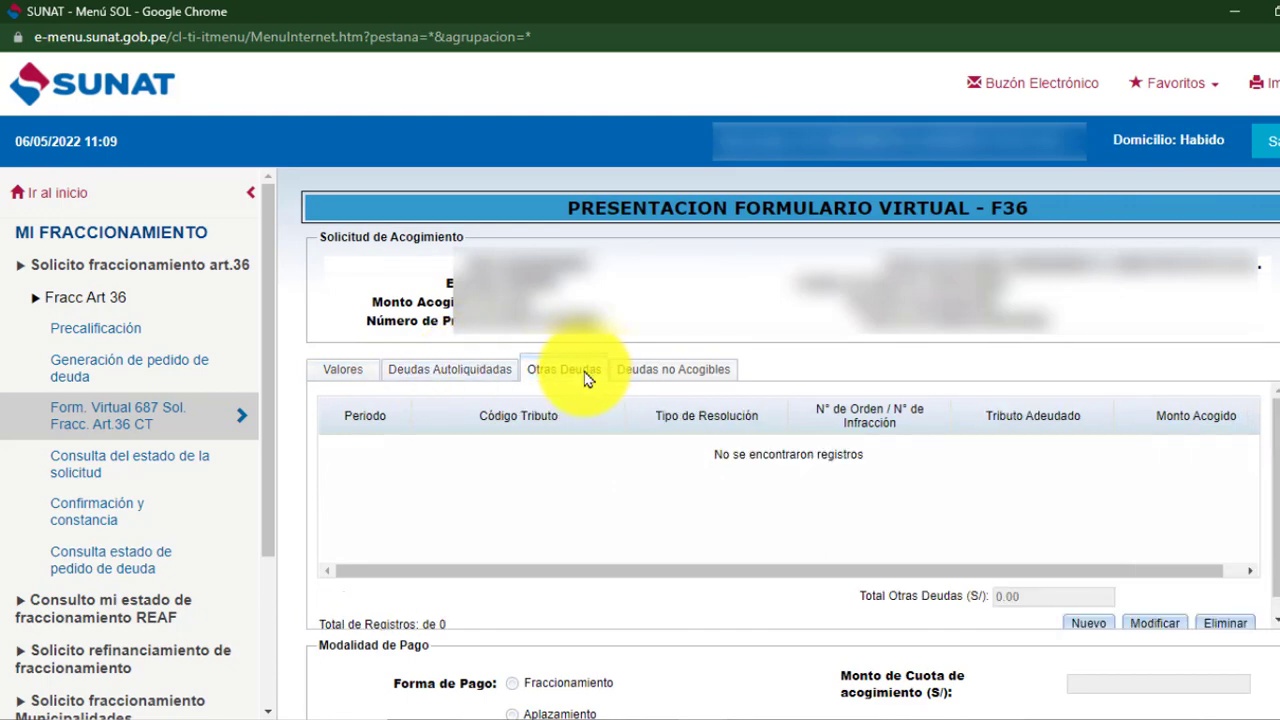
left_click(697, 378)
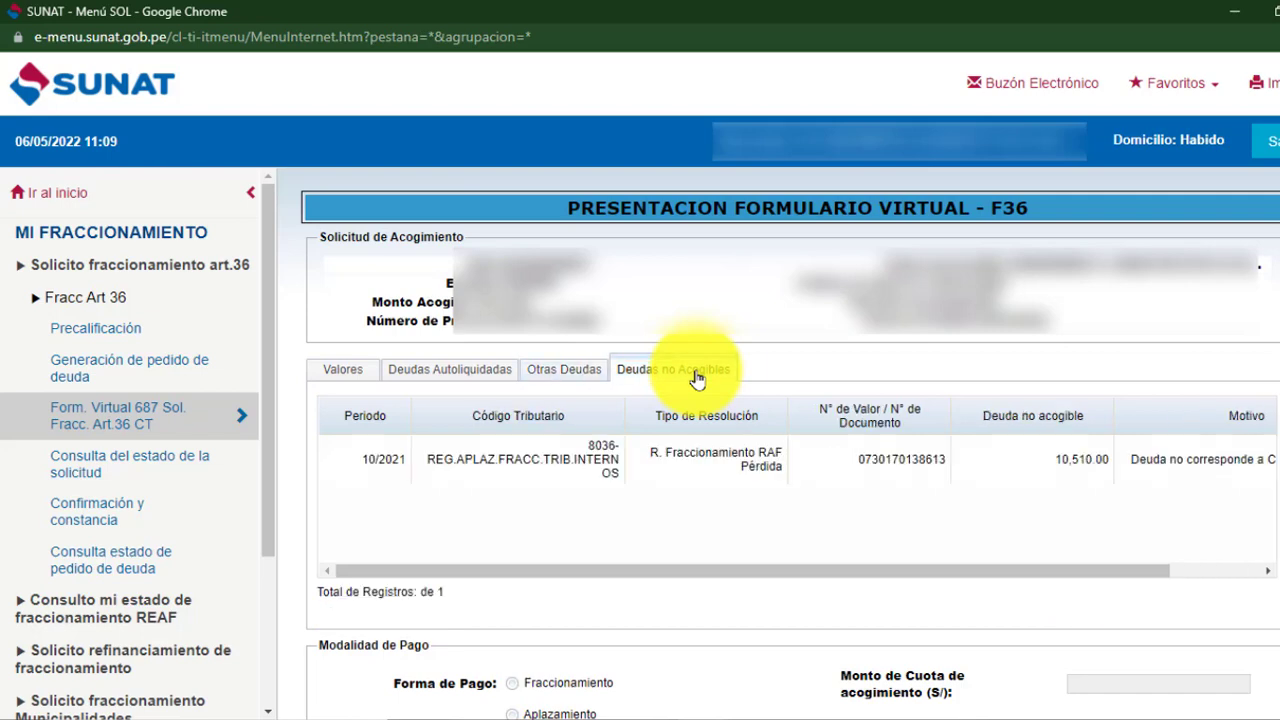